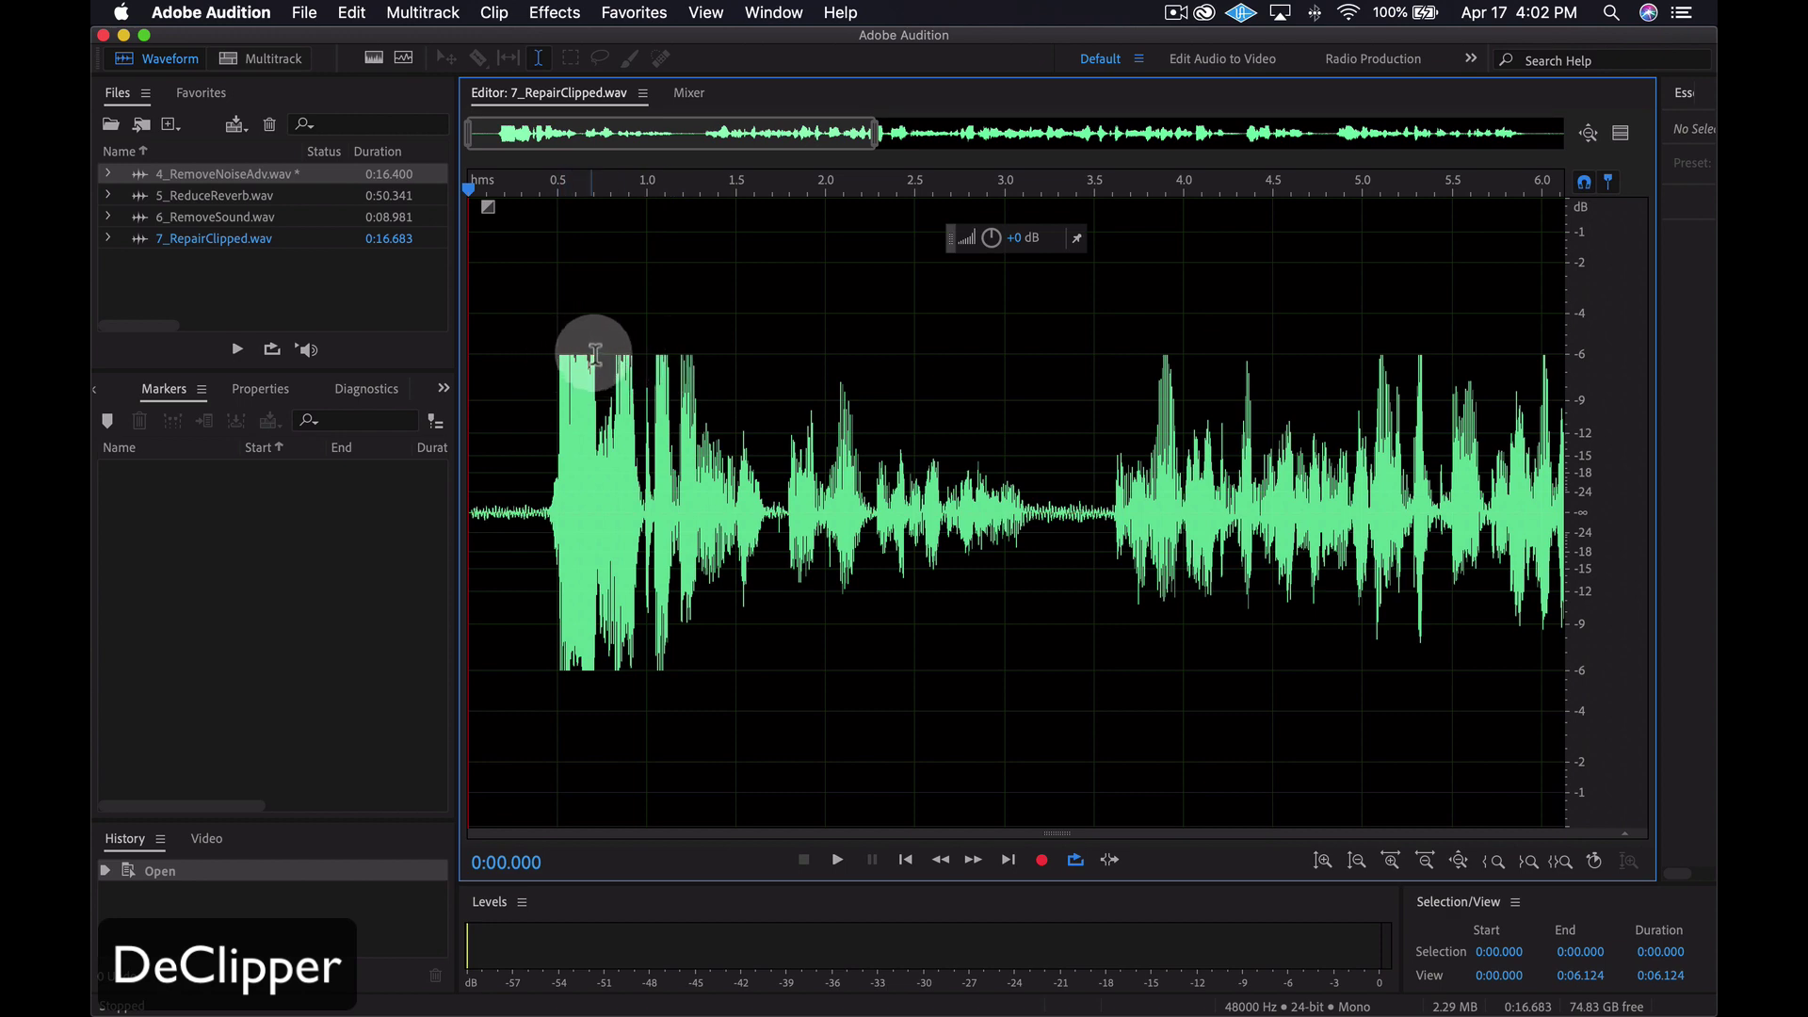
# - Play the opening seconds of 7_RepairClipped.wav, stopping near 2.9 seconds
pyautogui.press('space')
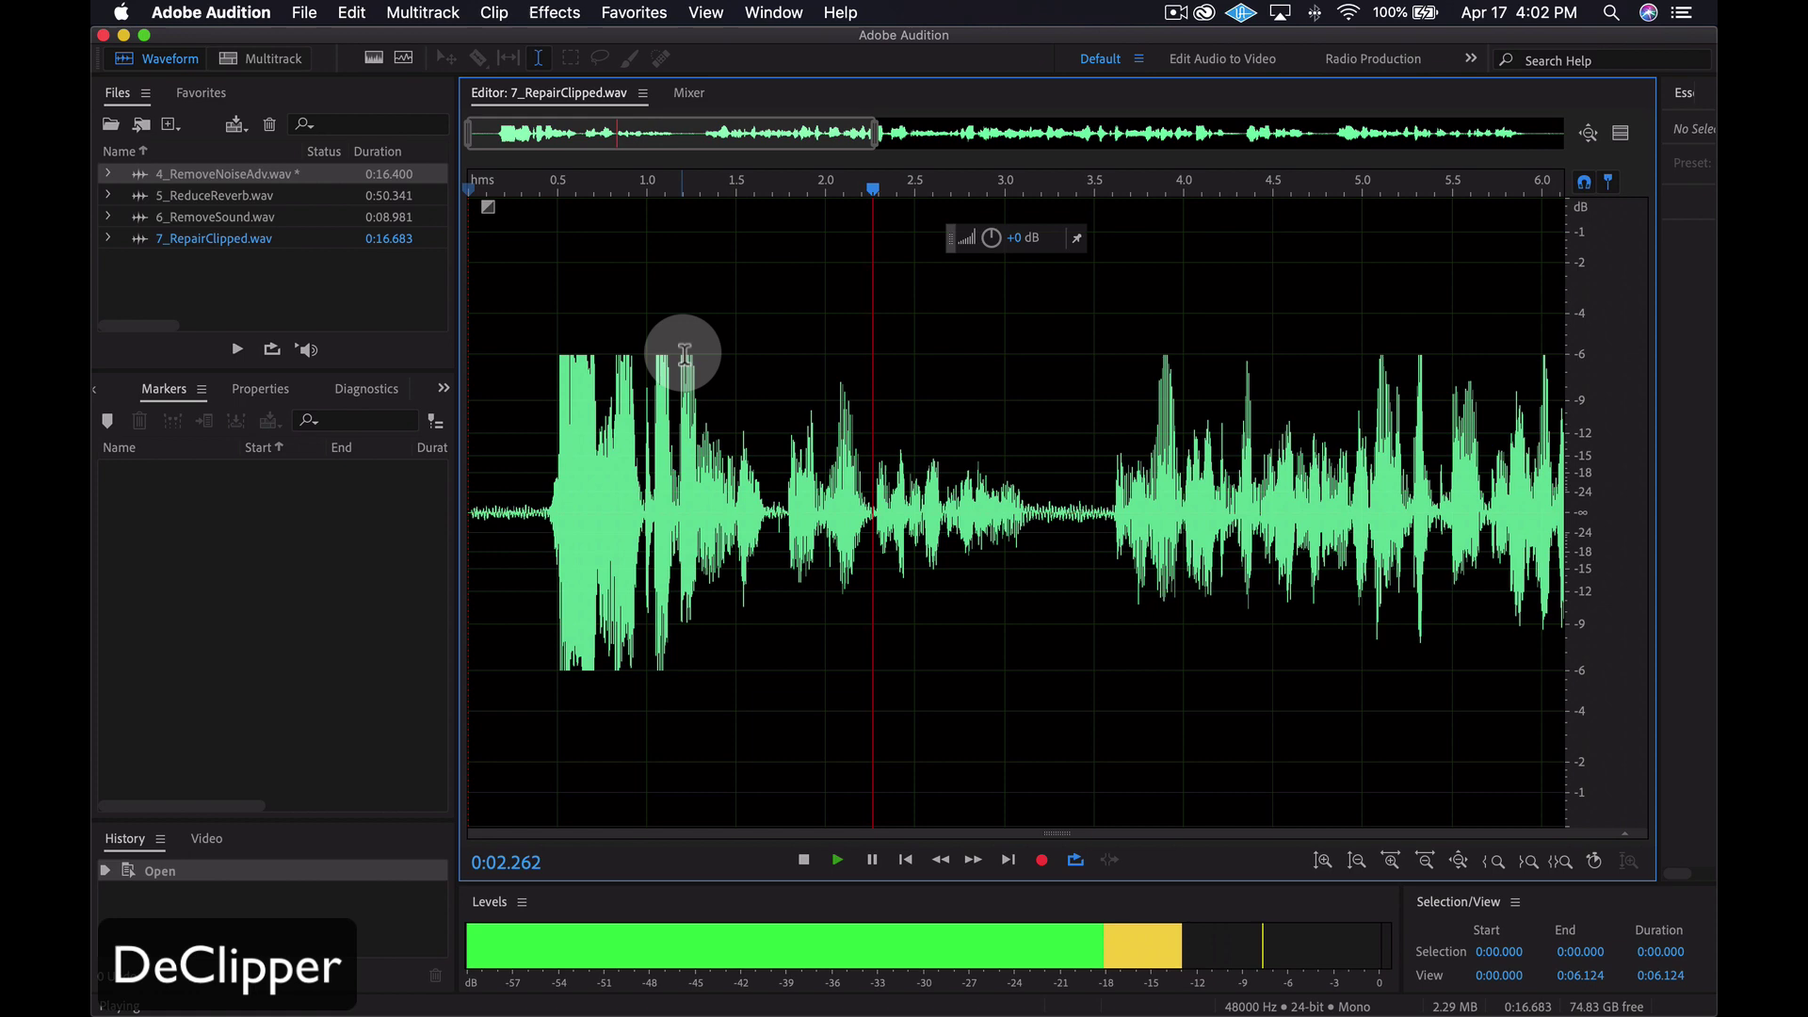
pyautogui.press('space')
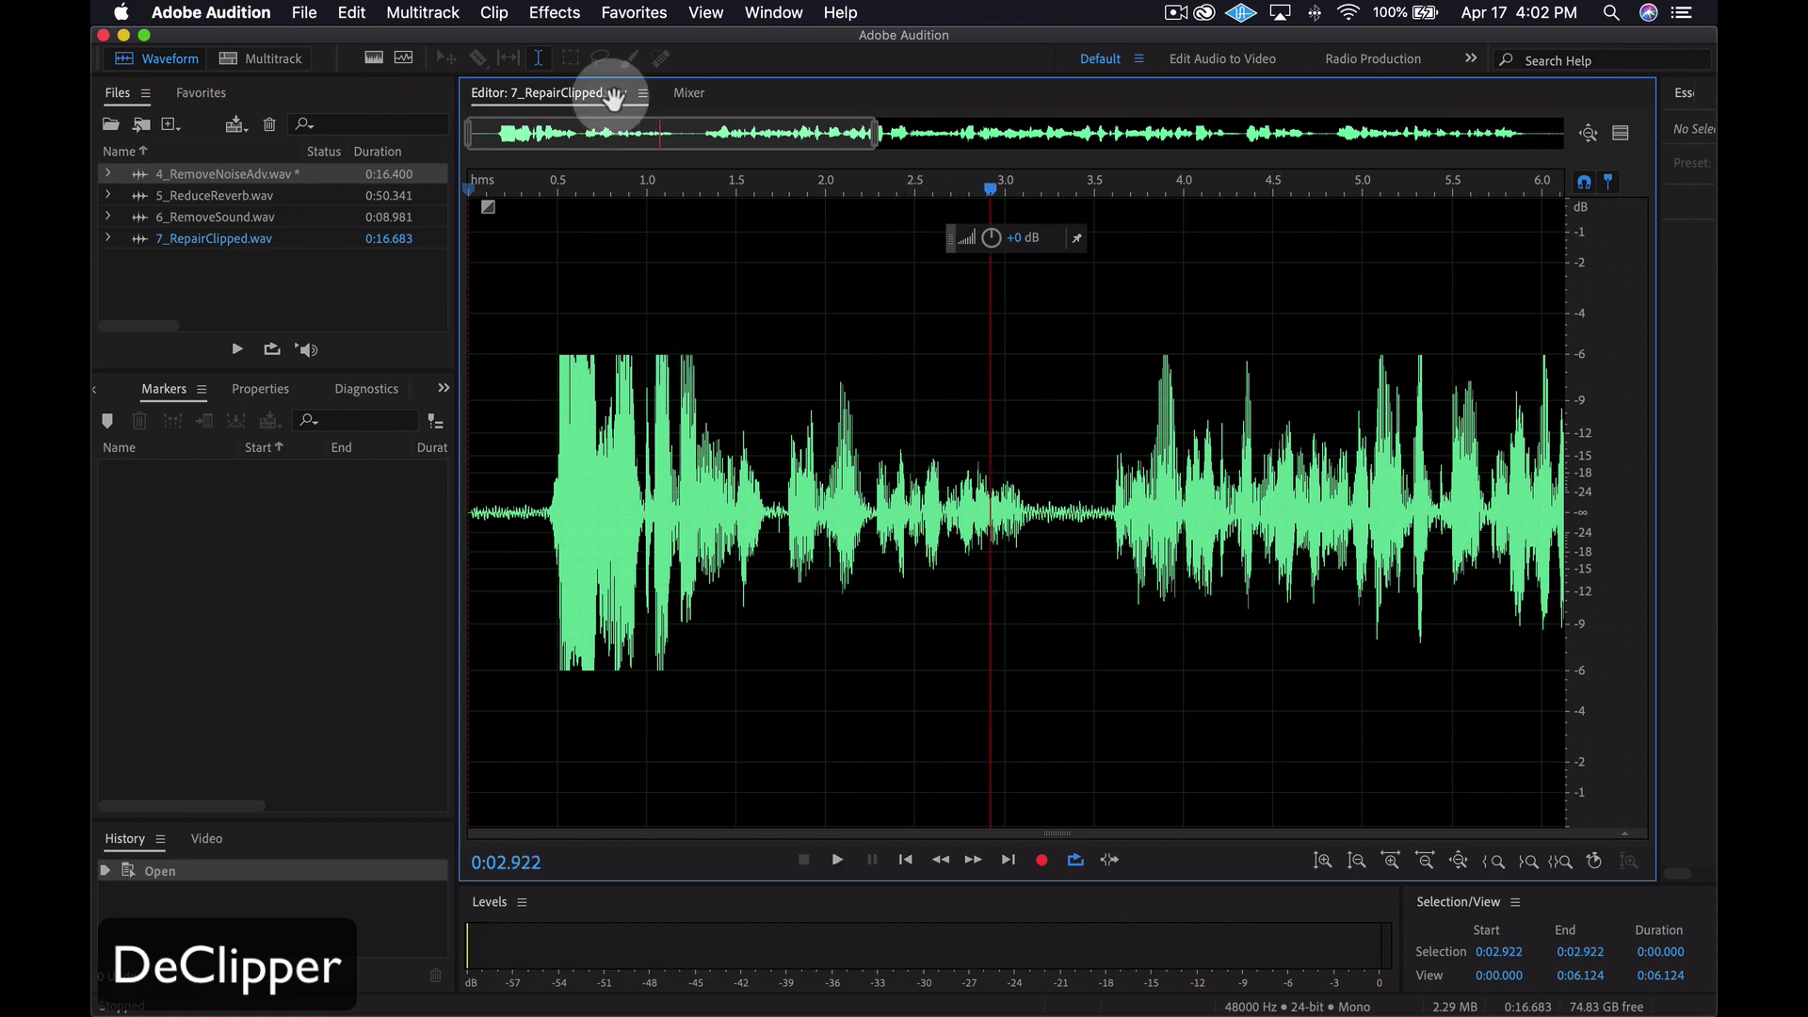
# - Load DeClipper from Effects > Diagnostics with the (Default) preset and scan, detecting 167 problems
pyautogui.click(554, 12)
pyautogui.moveTo(585, 316)
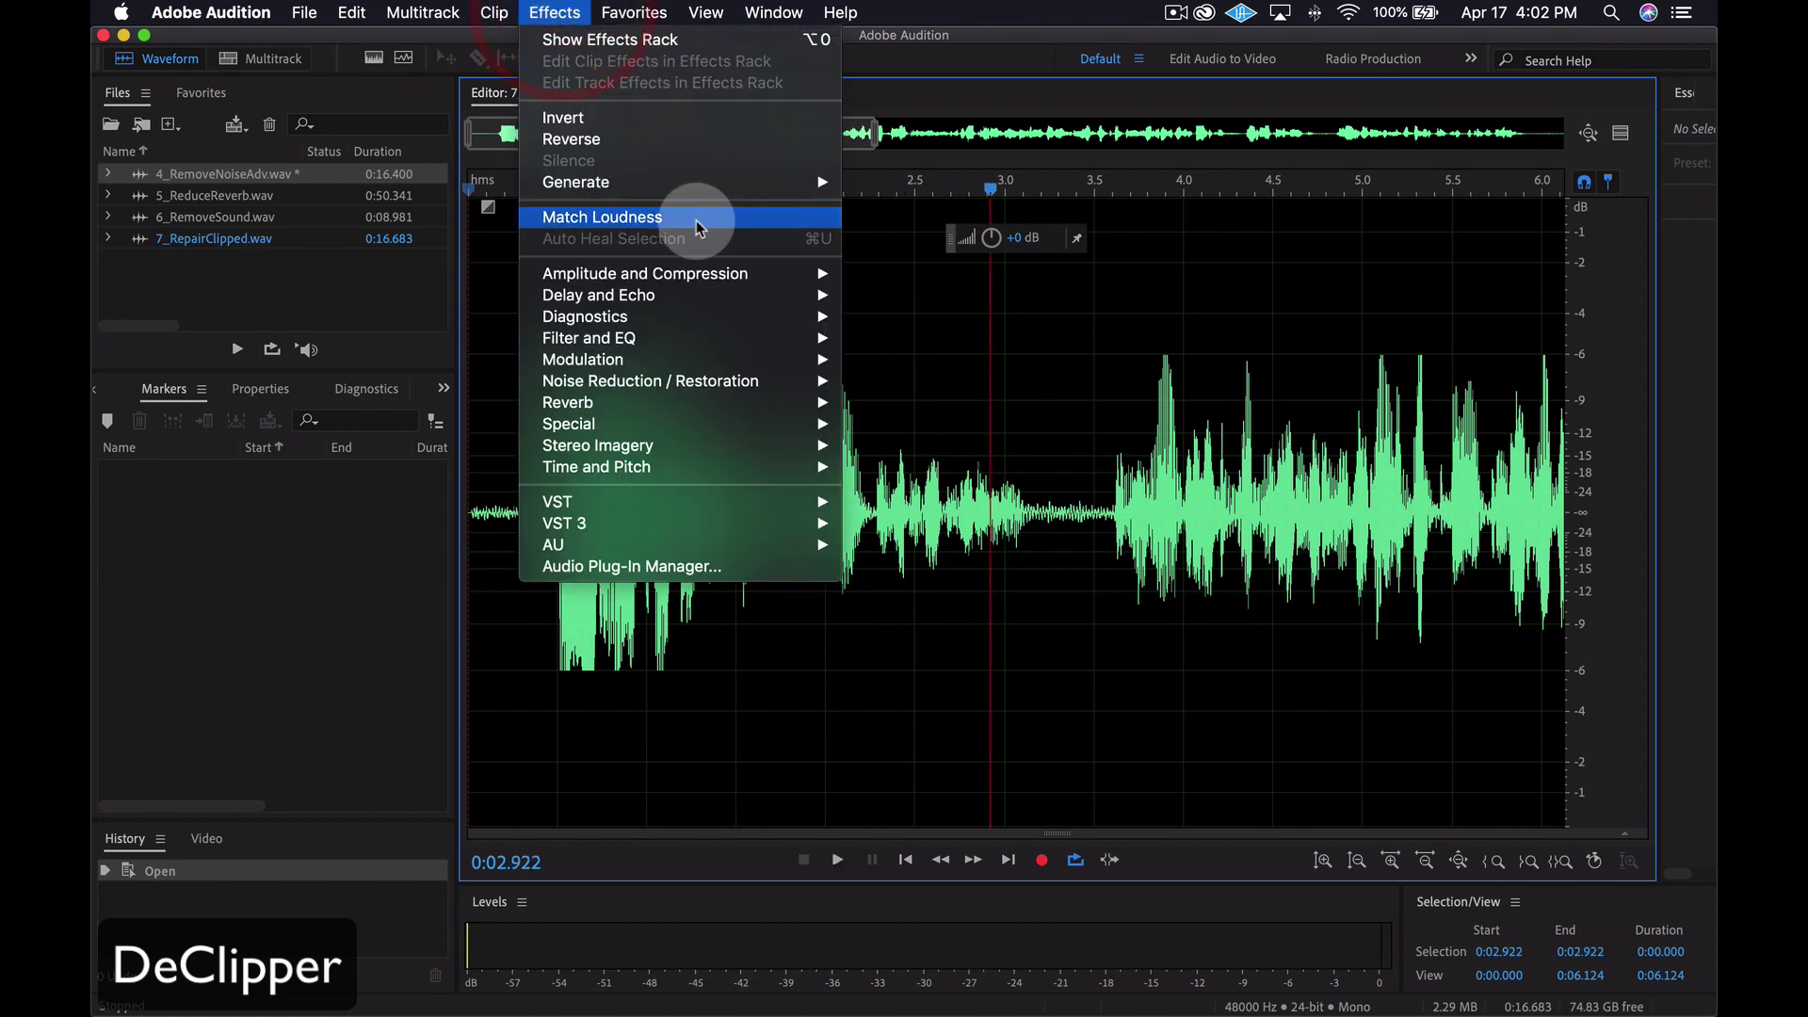
pyautogui.click(937, 337)
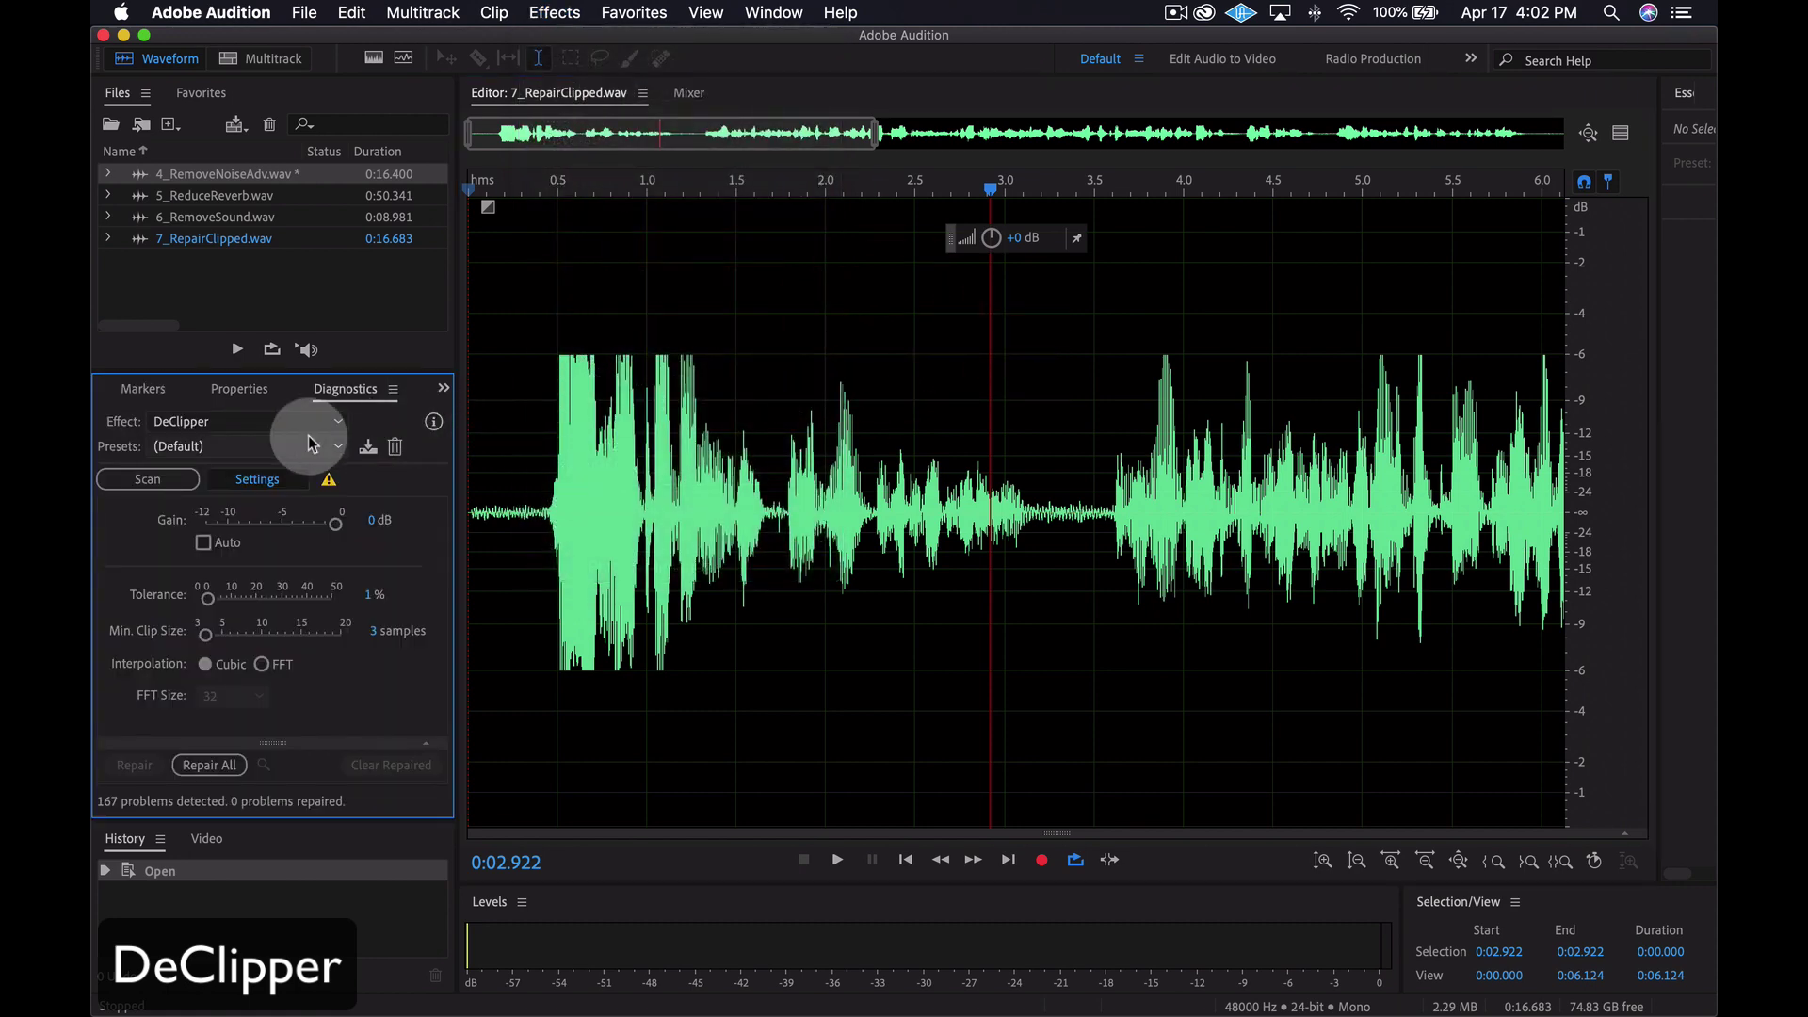
pyautogui.click(307, 445)
pyautogui.click(296, 468)
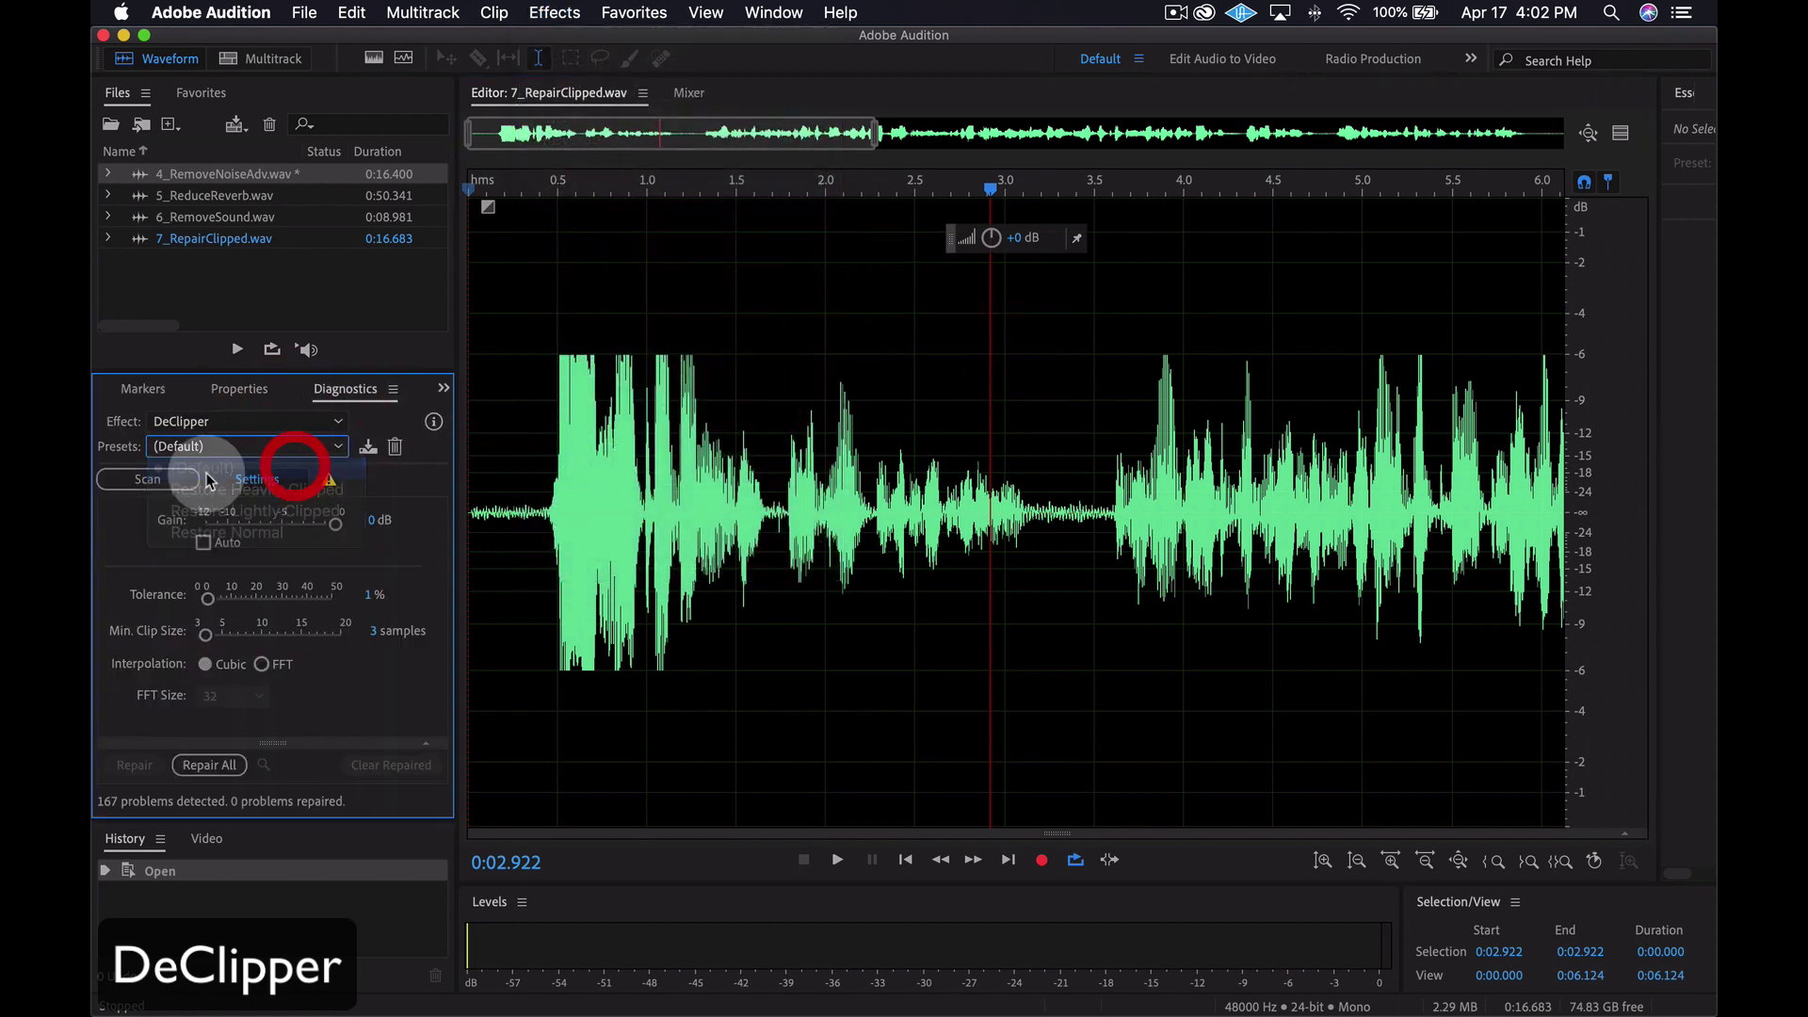
pyautogui.click(149, 479)
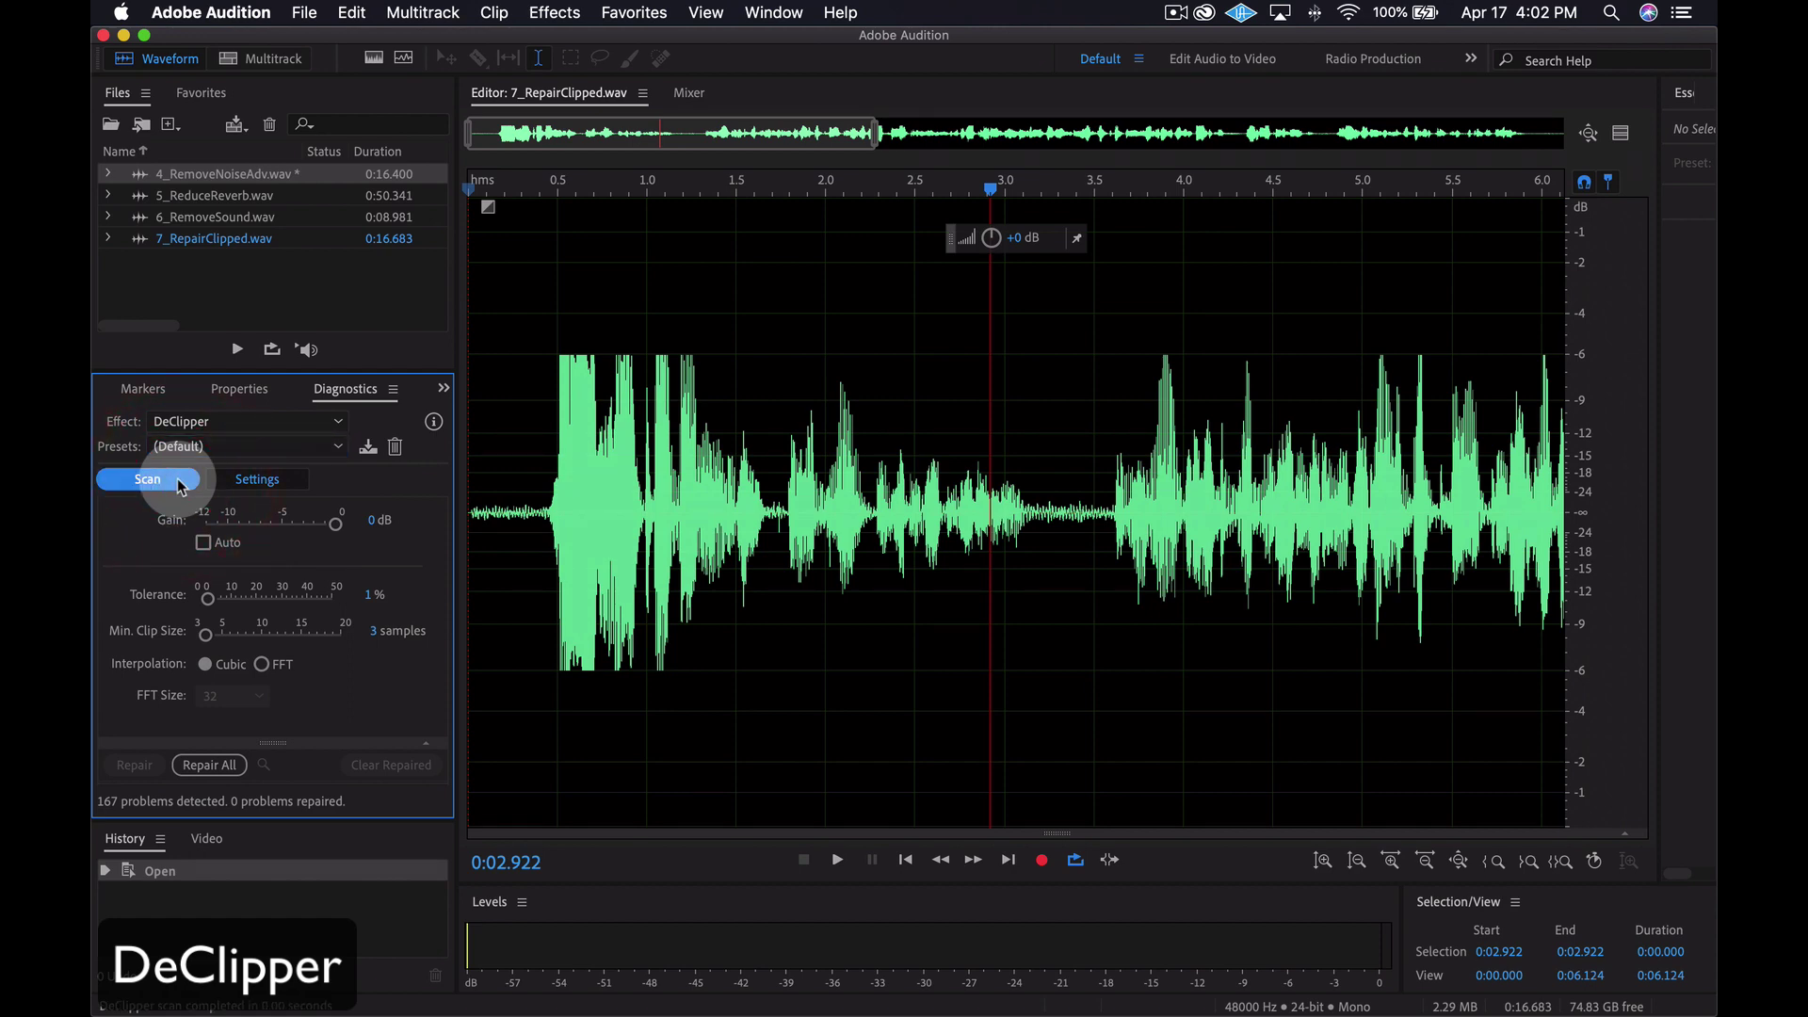
# - In the DeClipper settings, enable Auto gain and FFT interpolation, and bring up the FFT size choices
pyautogui.click(259, 480)
pyautogui.click(259, 478)
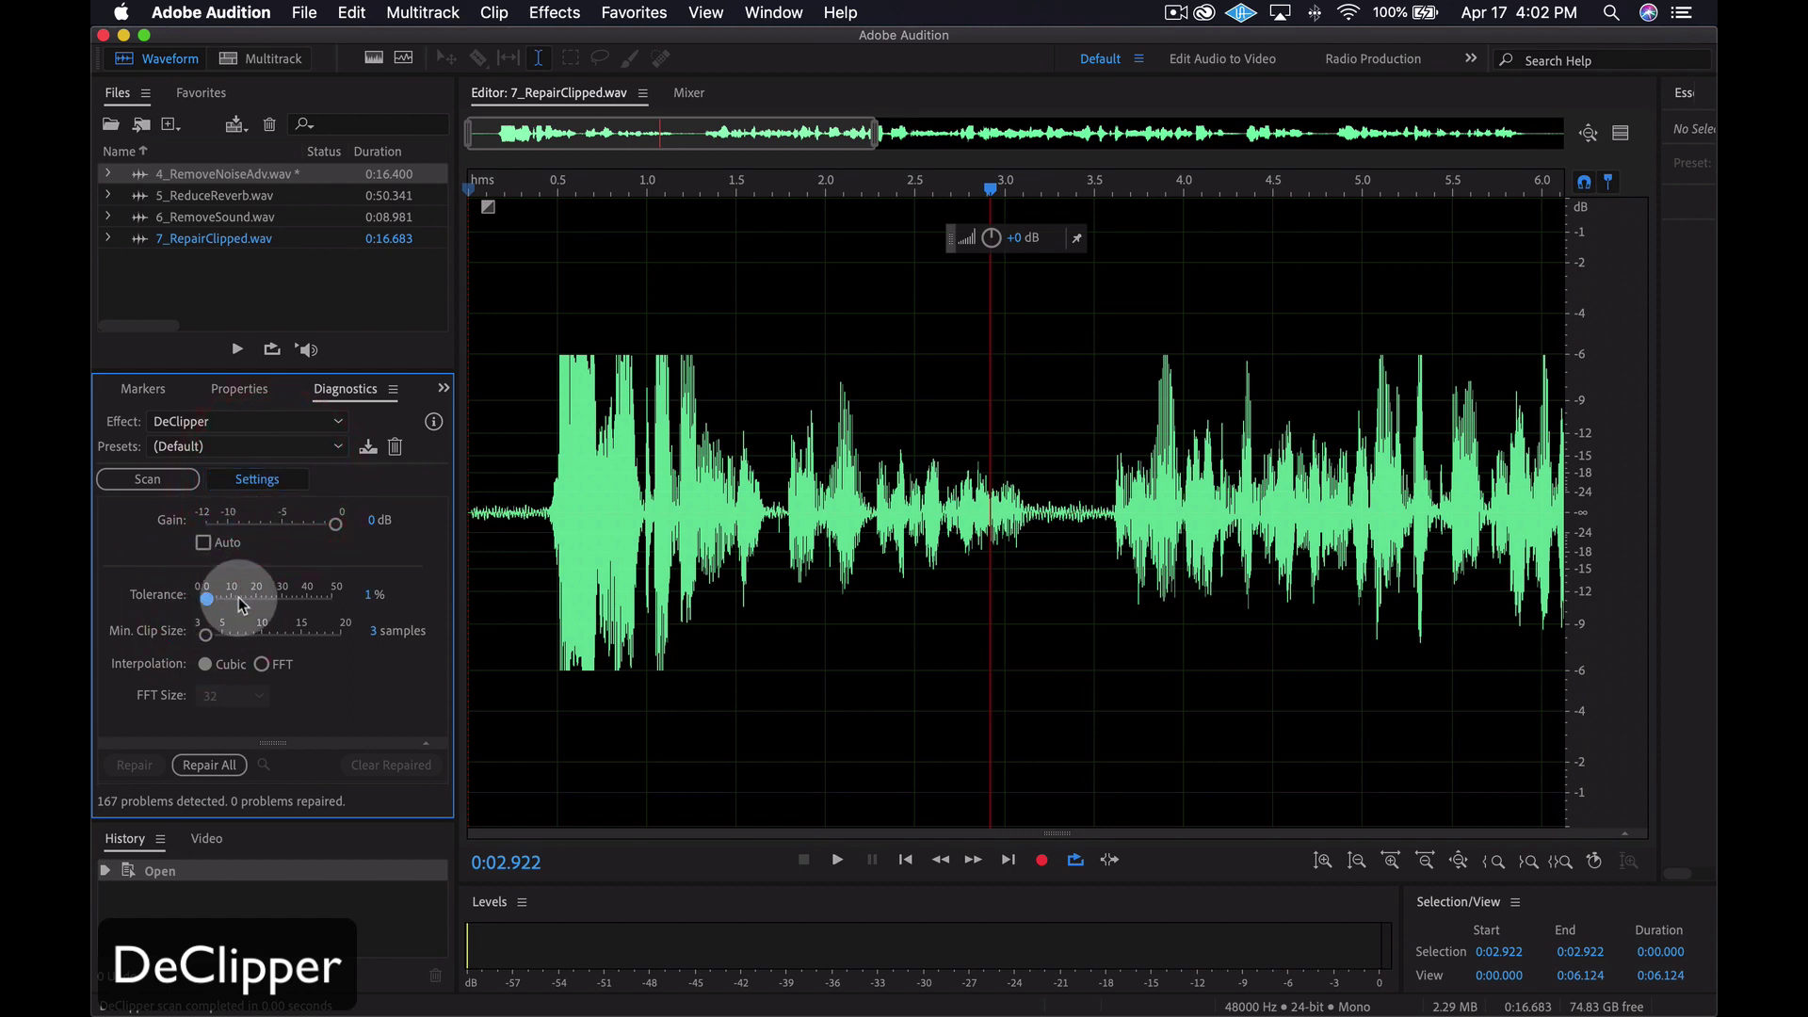
pyautogui.click(203, 543)
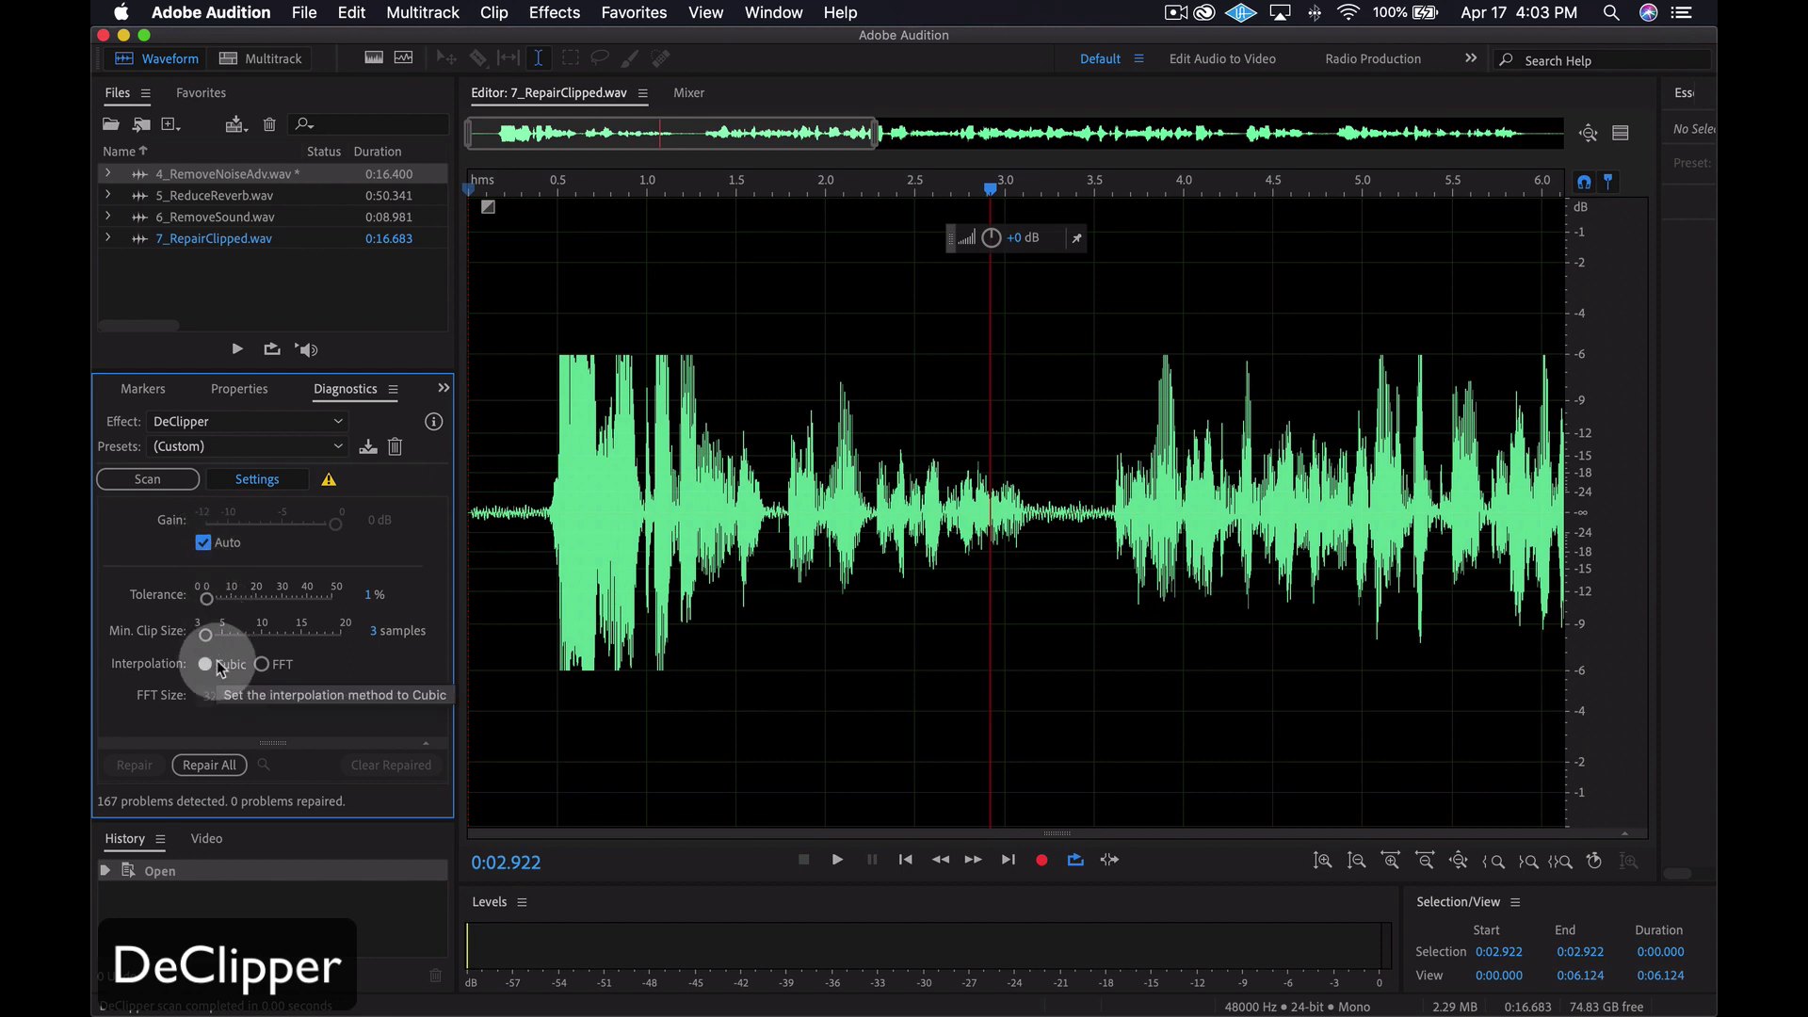
pyautogui.click(263, 665)
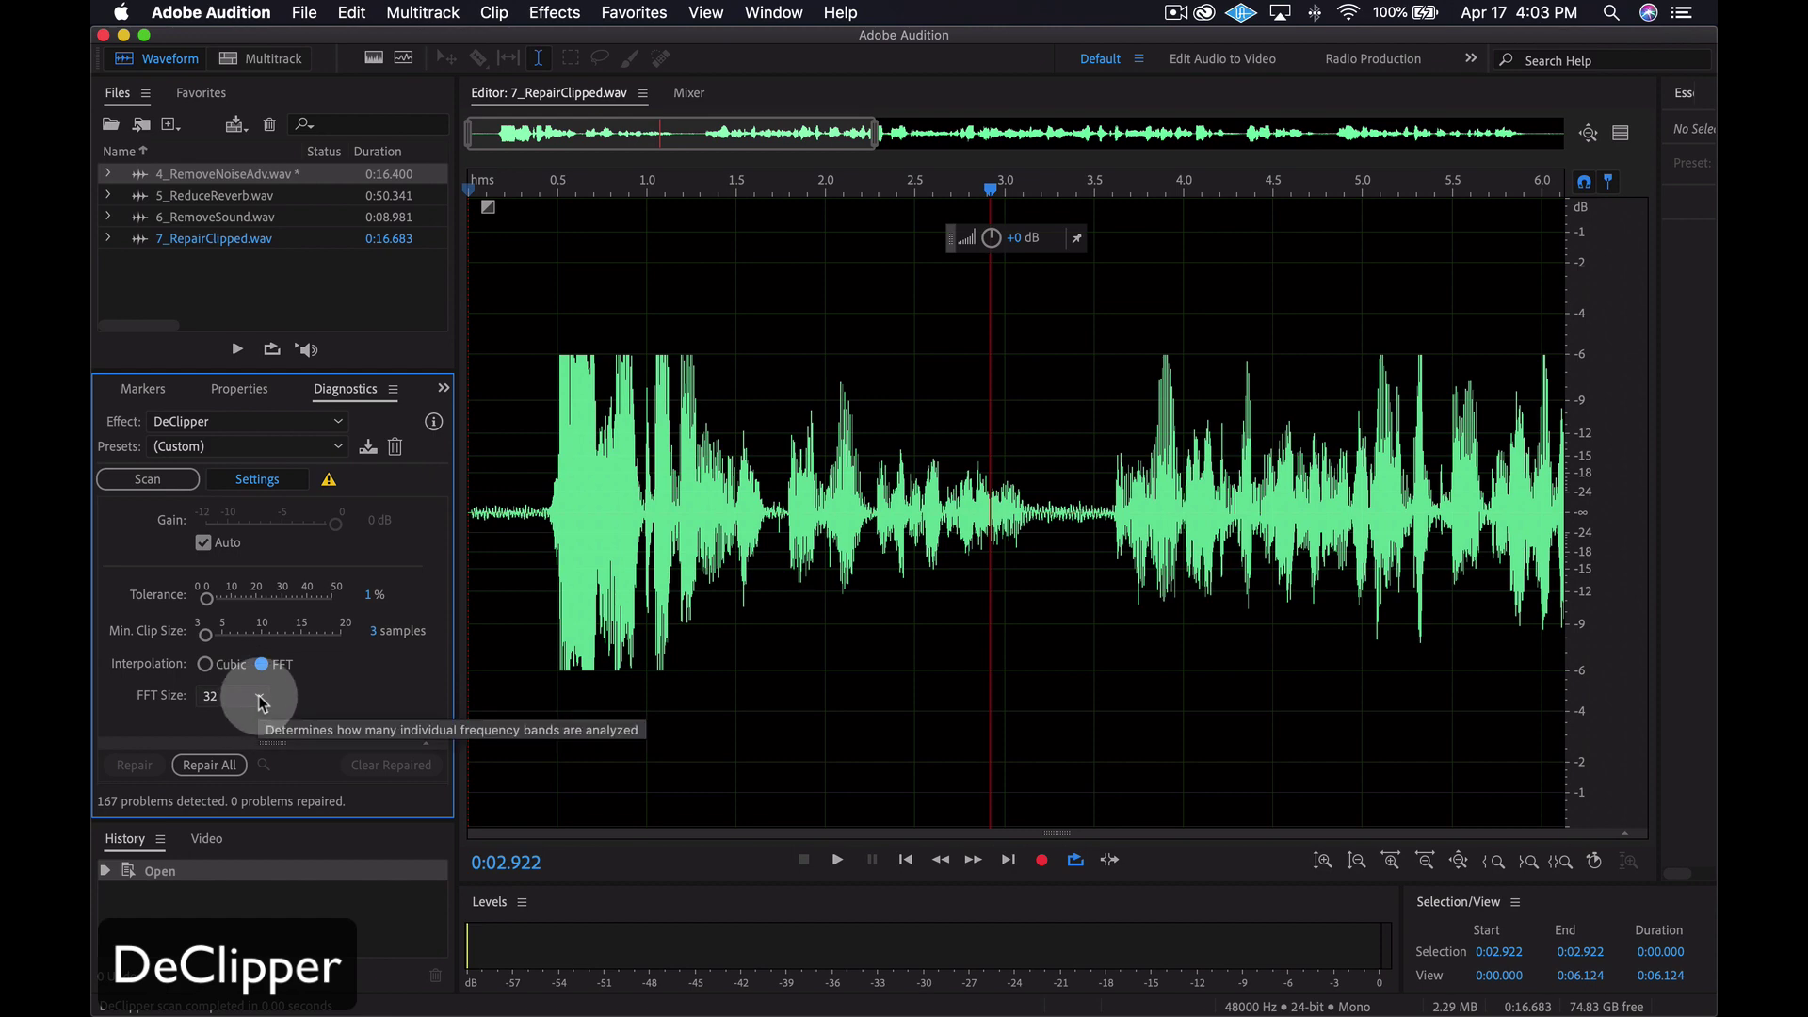
pyautogui.click(260, 696)
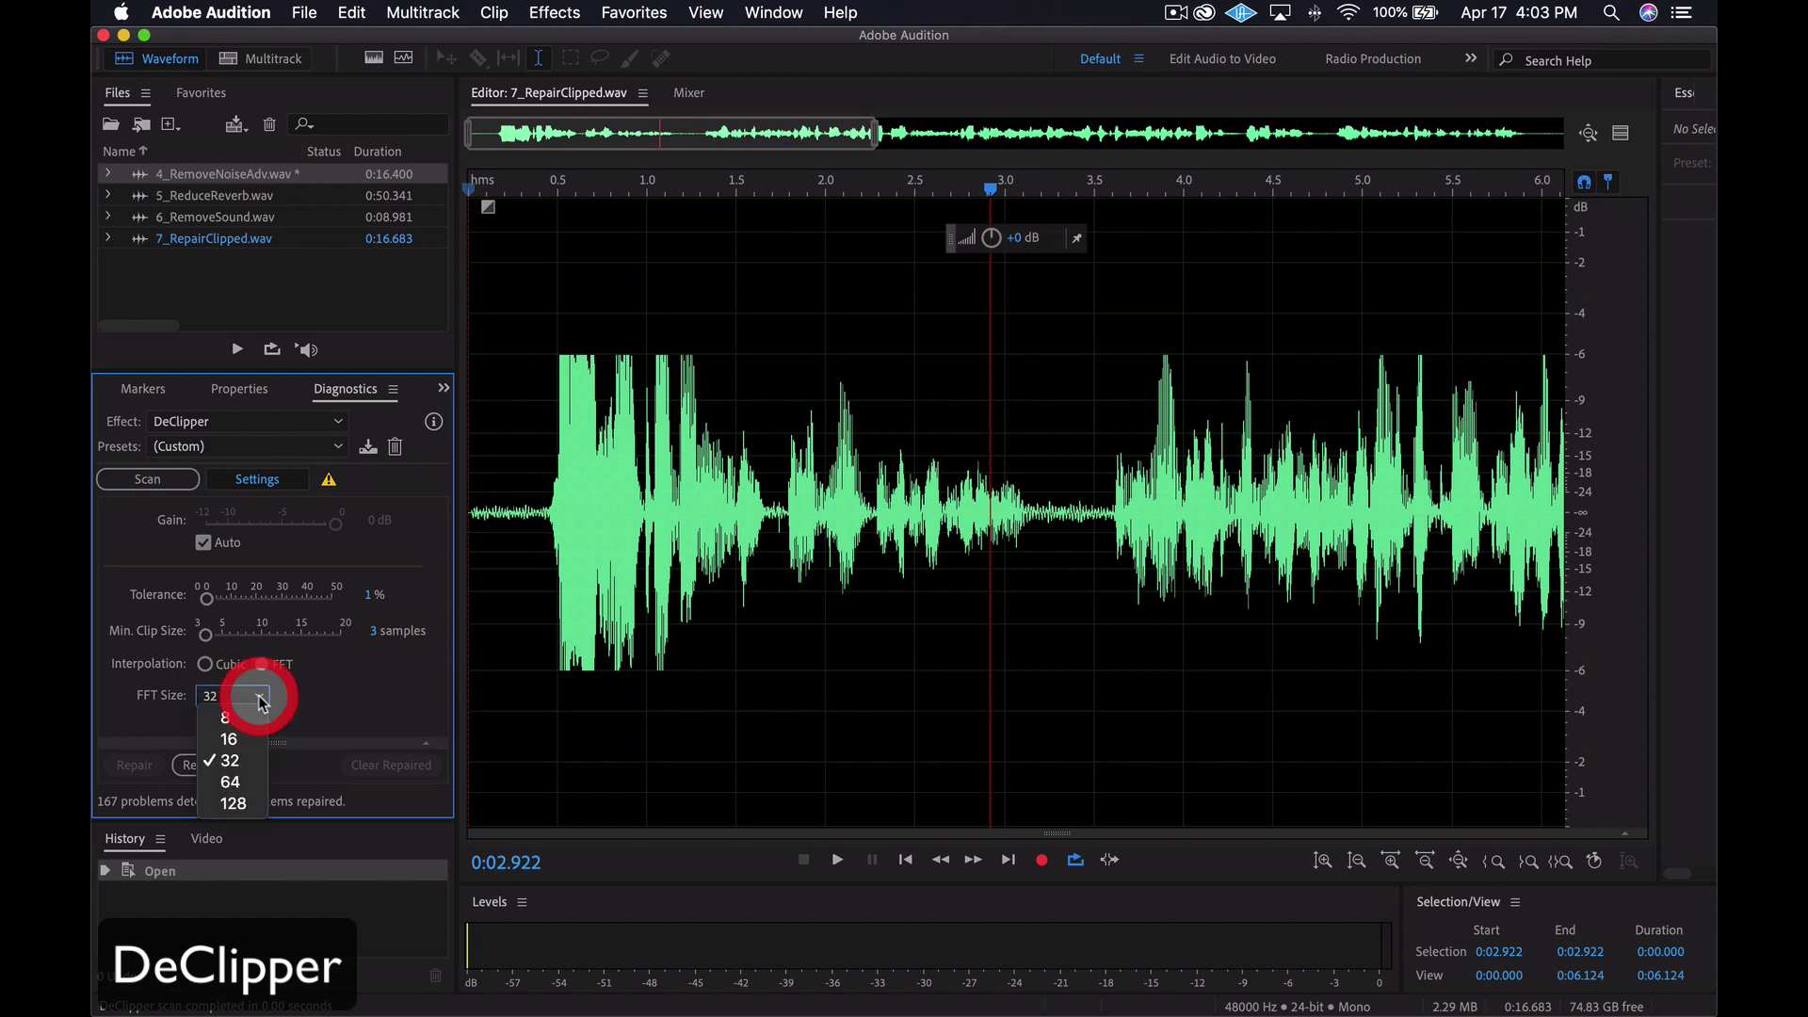
# - Set FFT size to 128, repair all 167 problems, and play the result from the start
pyautogui.click(245, 804)
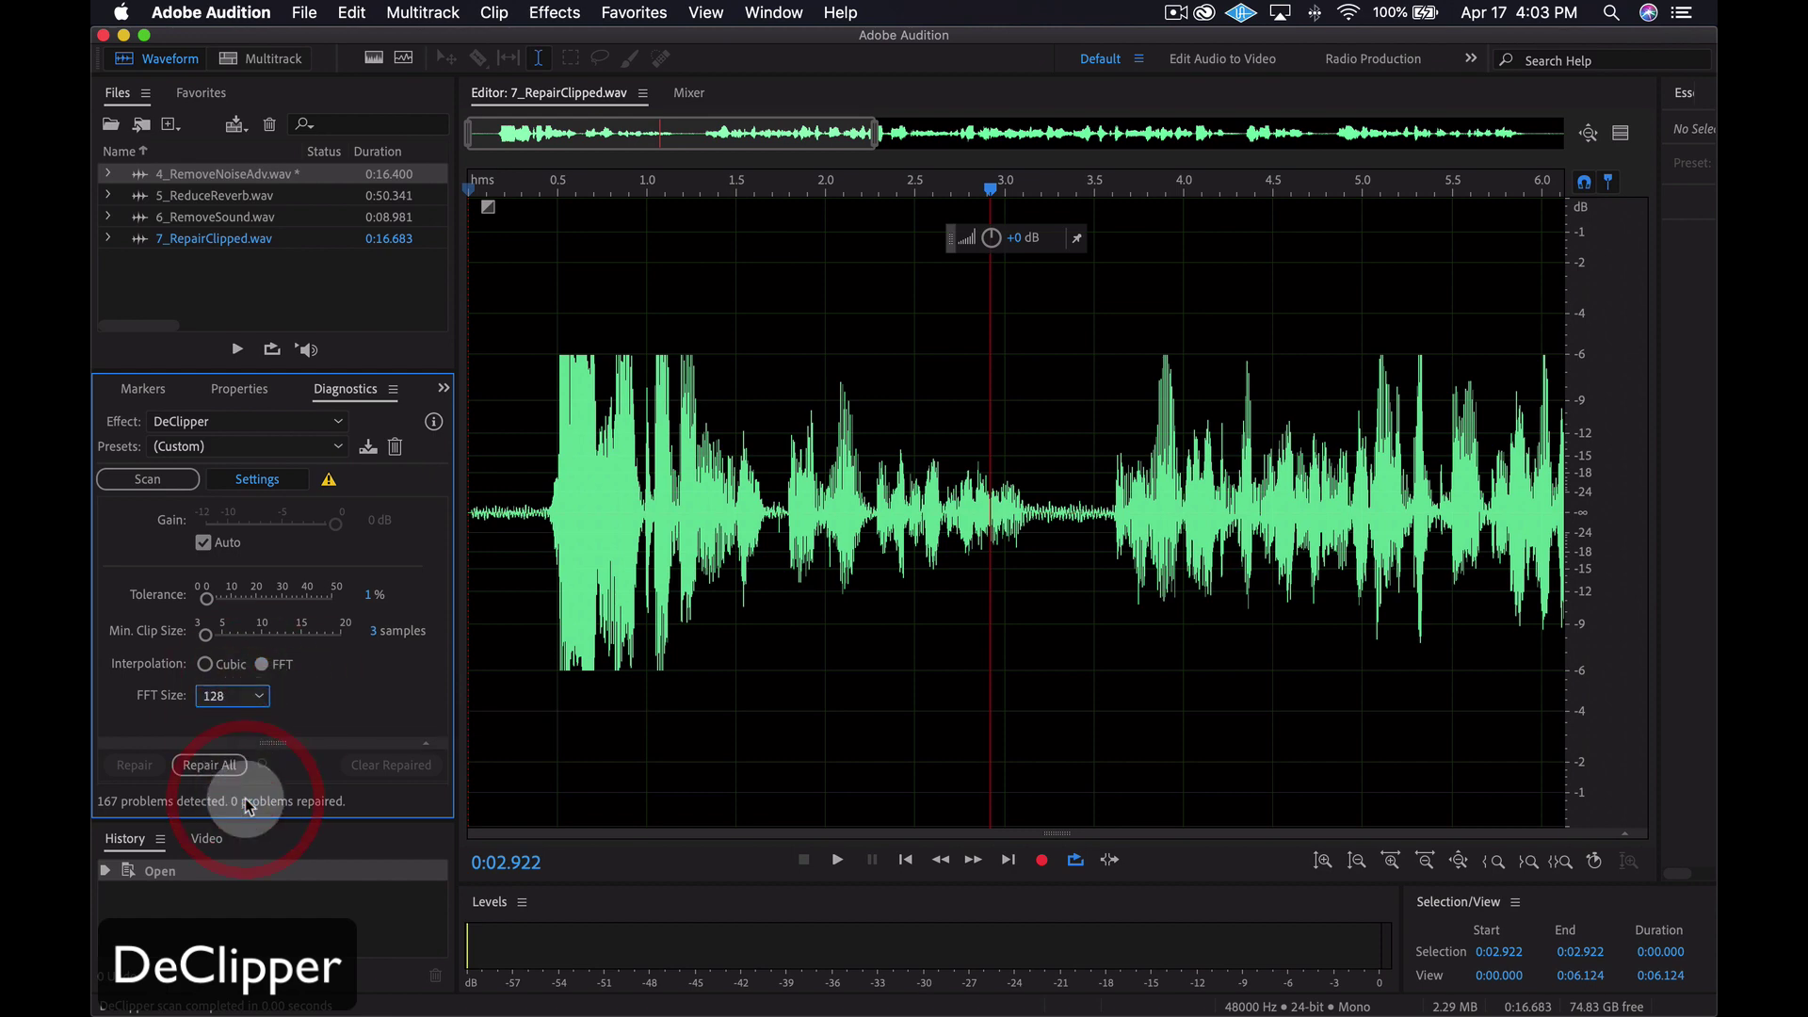
pyautogui.click(269, 479)
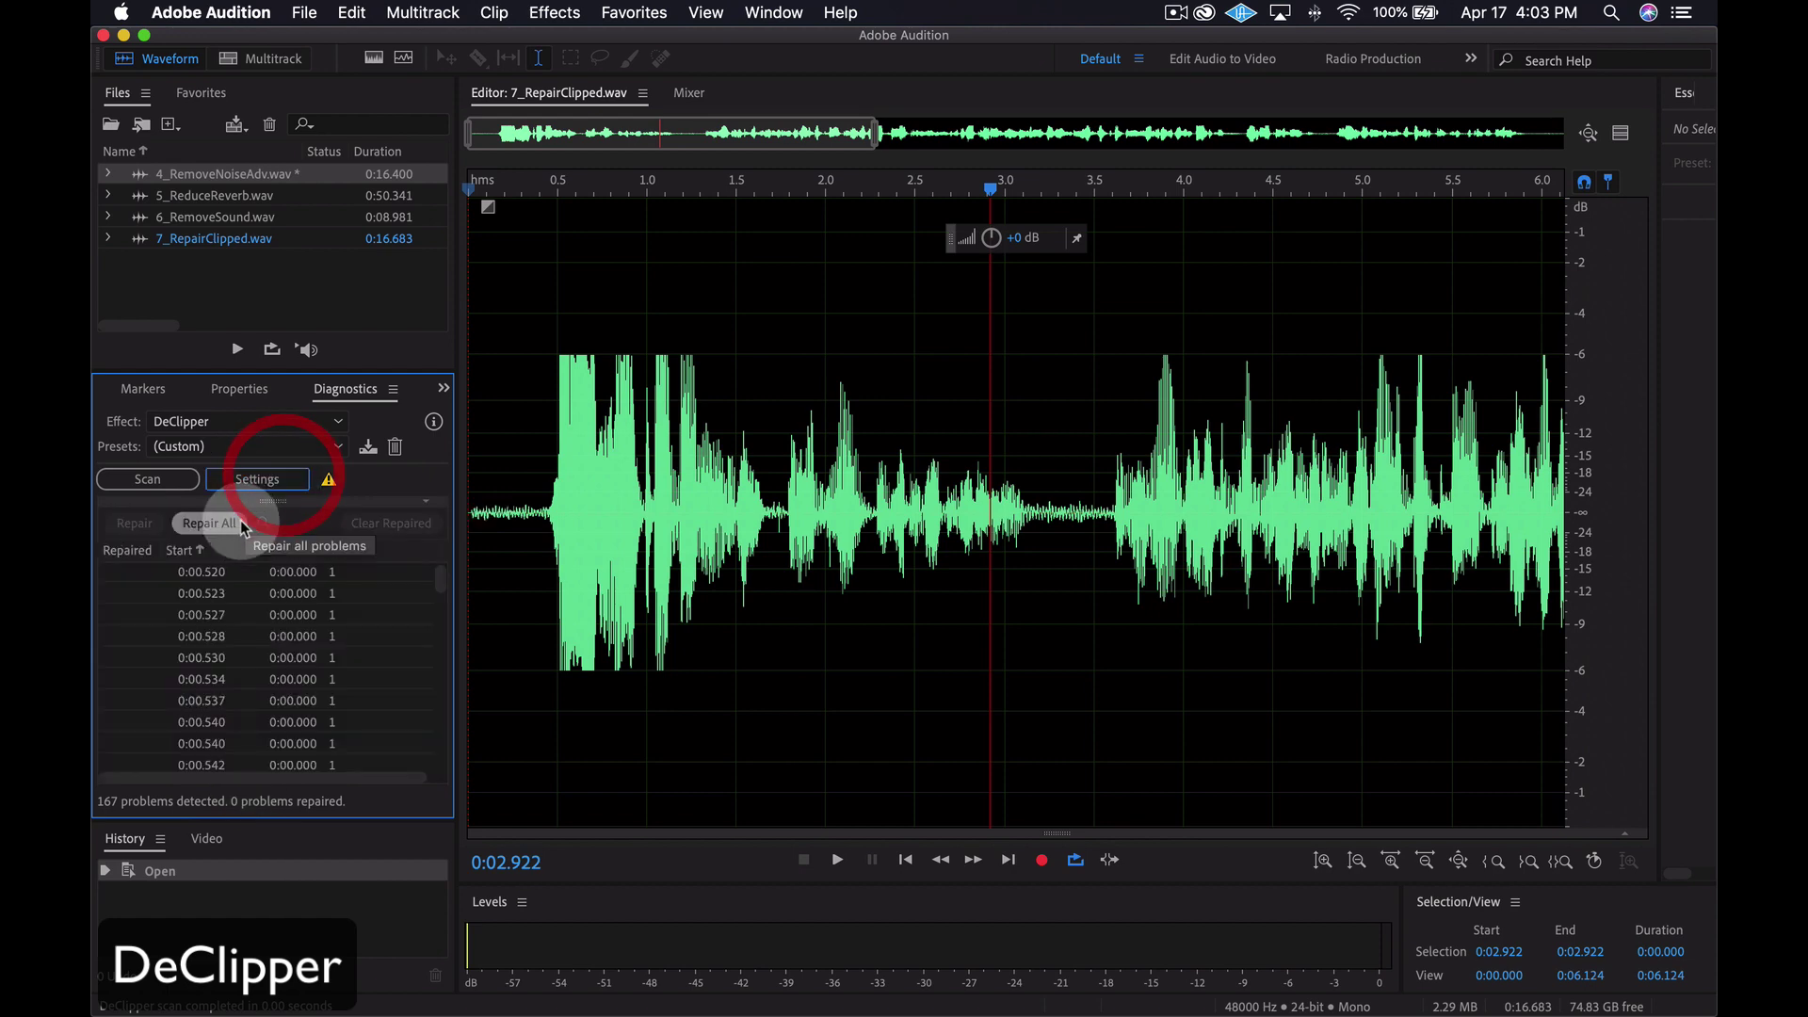
pyautogui.click(209, 524)
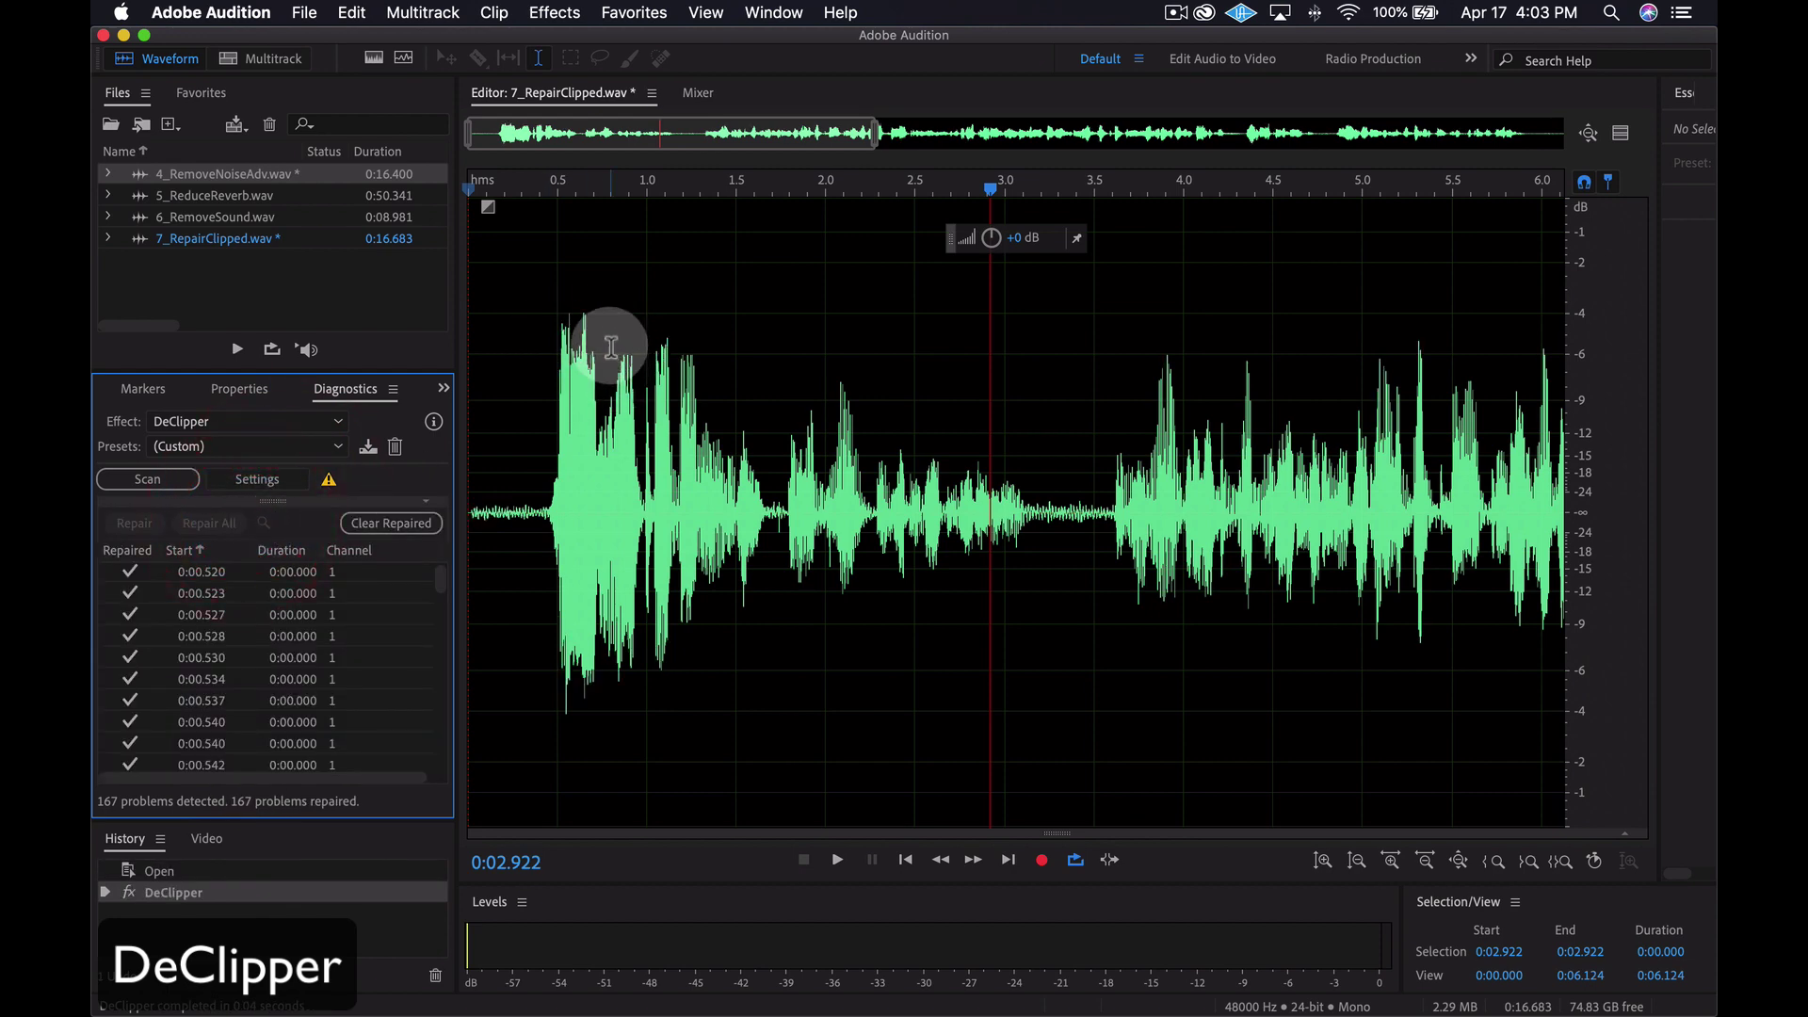
pyautogui.click(471, 191)
pyautogui.press('space')
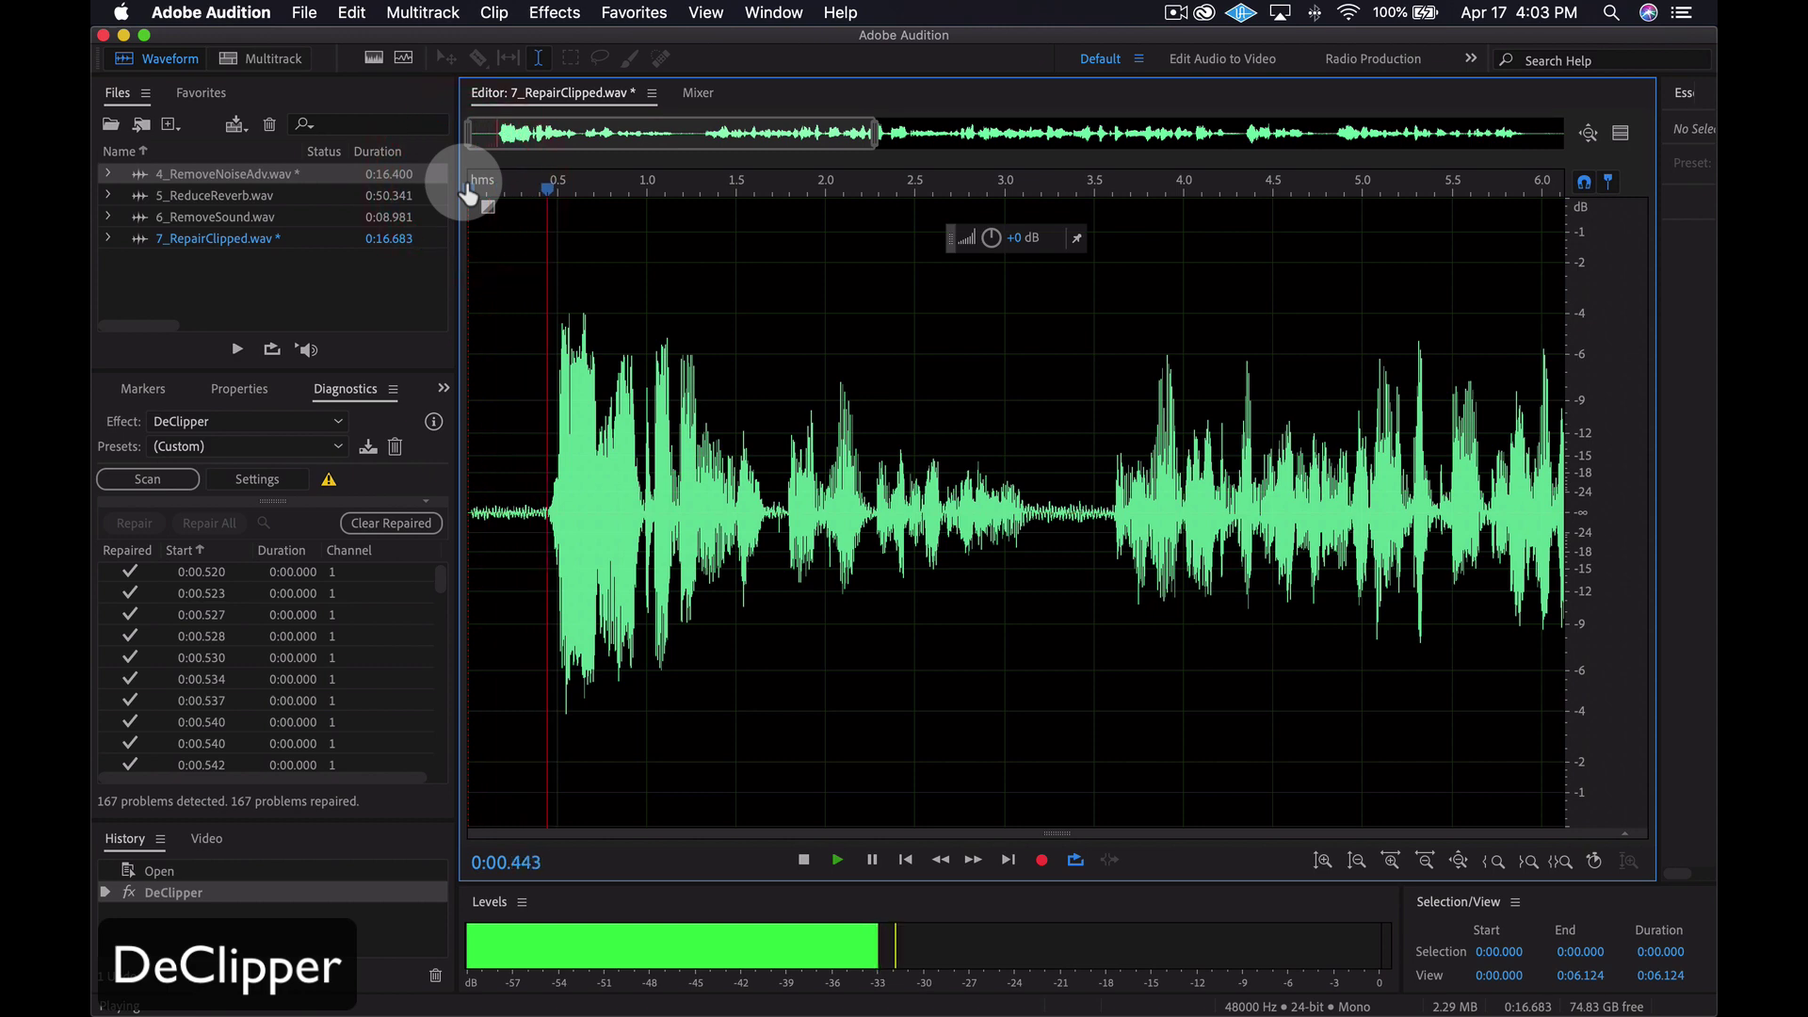